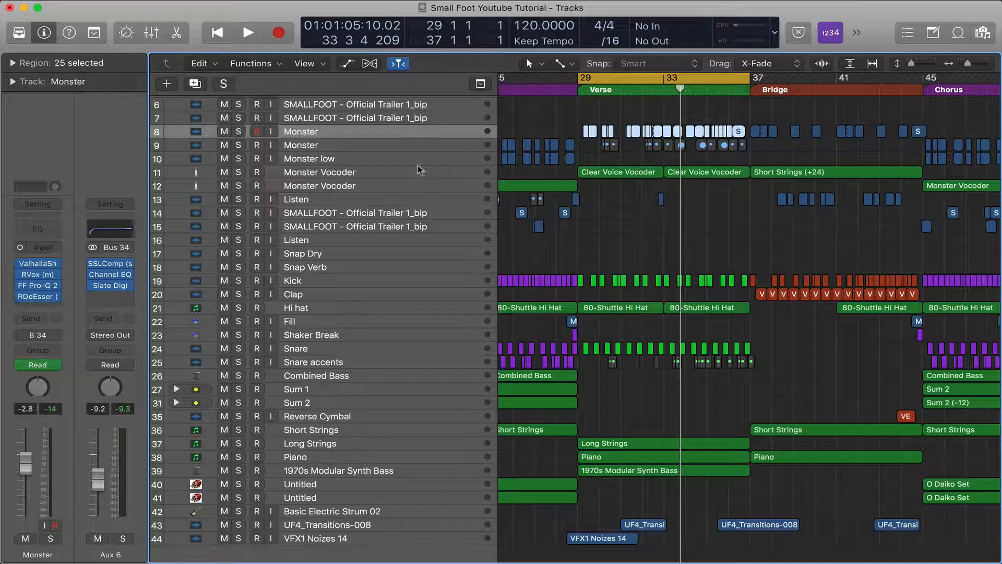
Step: Deselect the regions and listen to part of the verse, stopping playback before bar 33
click(645, 225)
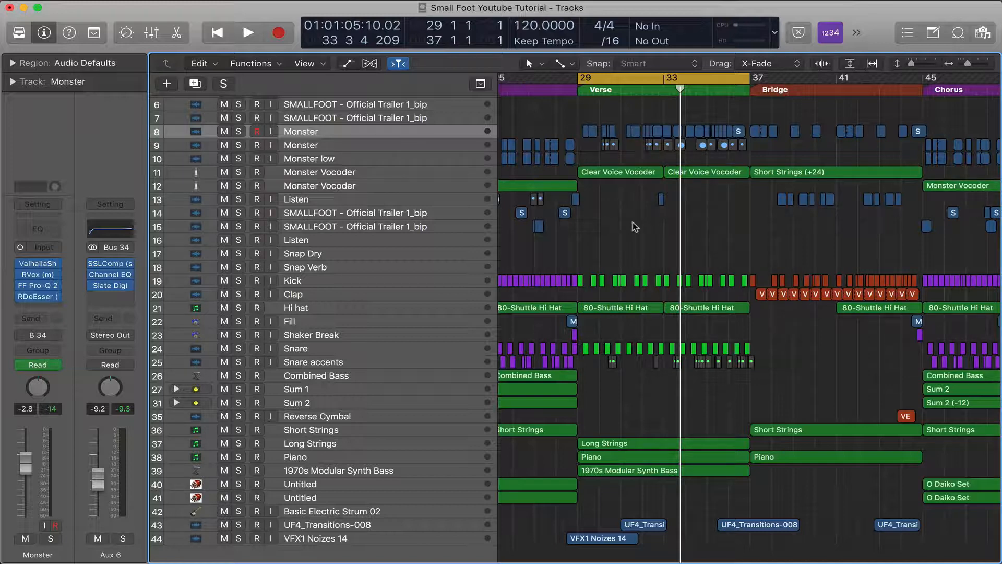
key(space)
key(XF86AudioRaiseVolume)
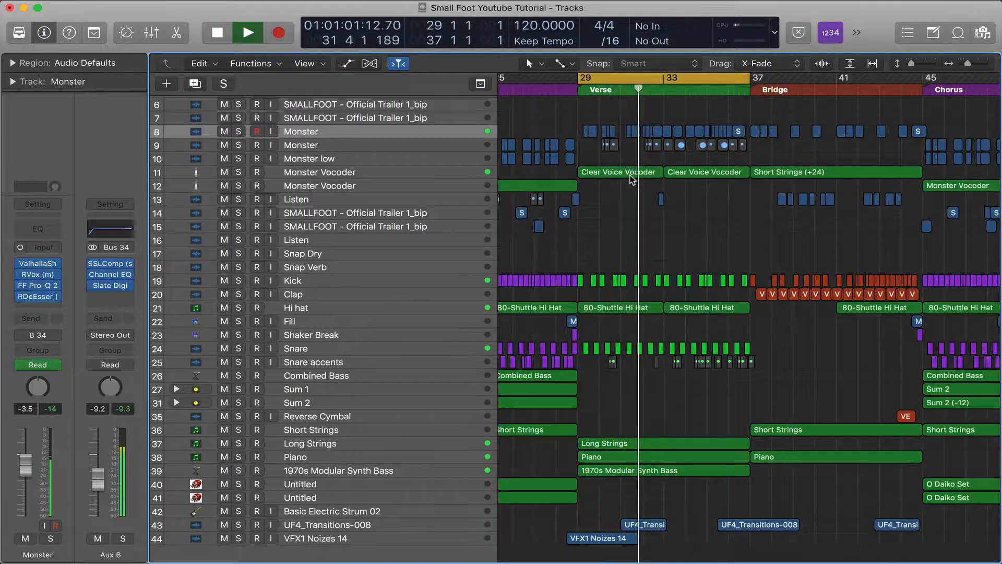
key(space)
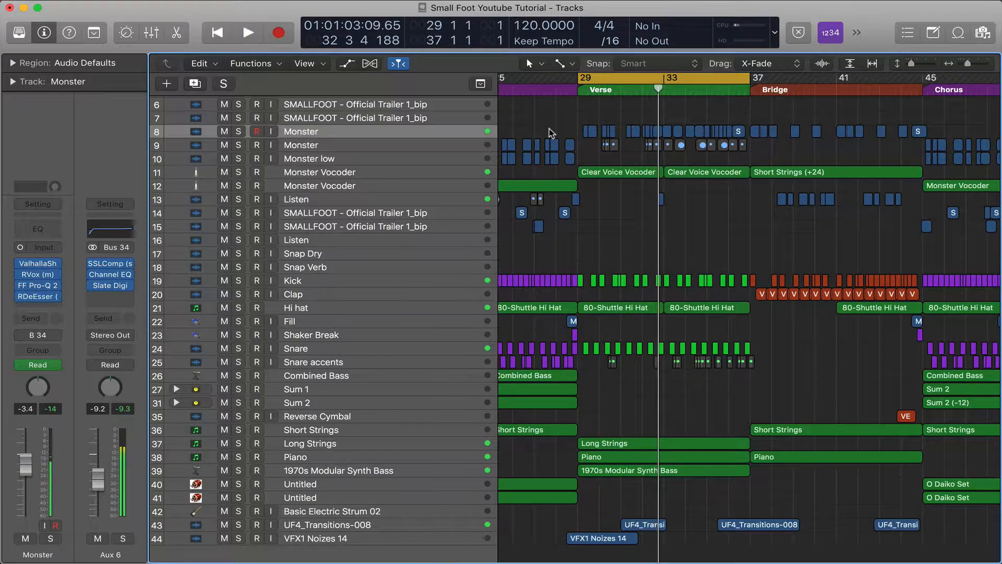
key(XF86AudioMute)
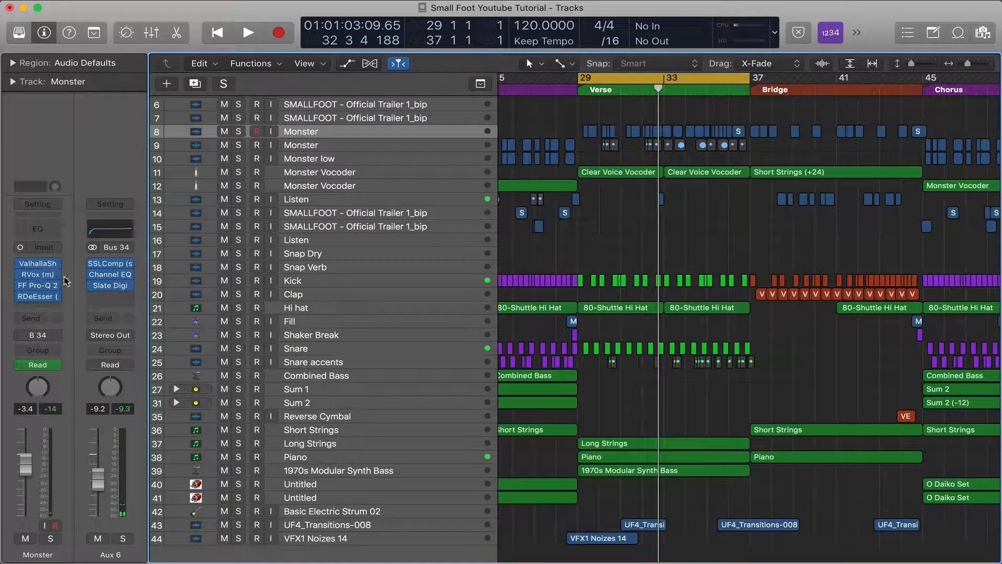
Step: Review the RVox compression and FF Pro-Q 2 equalizer settings on the Monster vocal track
click(38, 275)
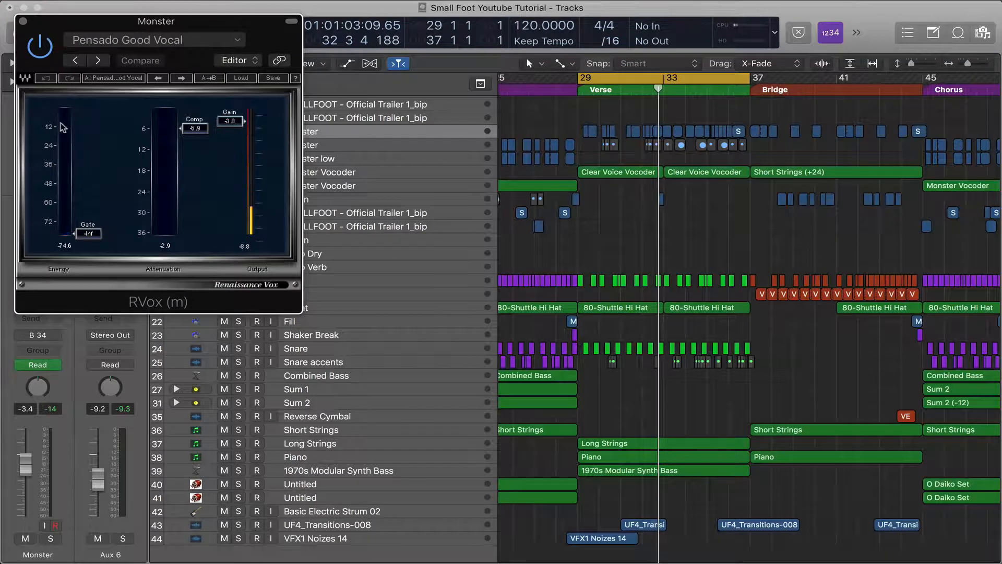
click(23, 23)
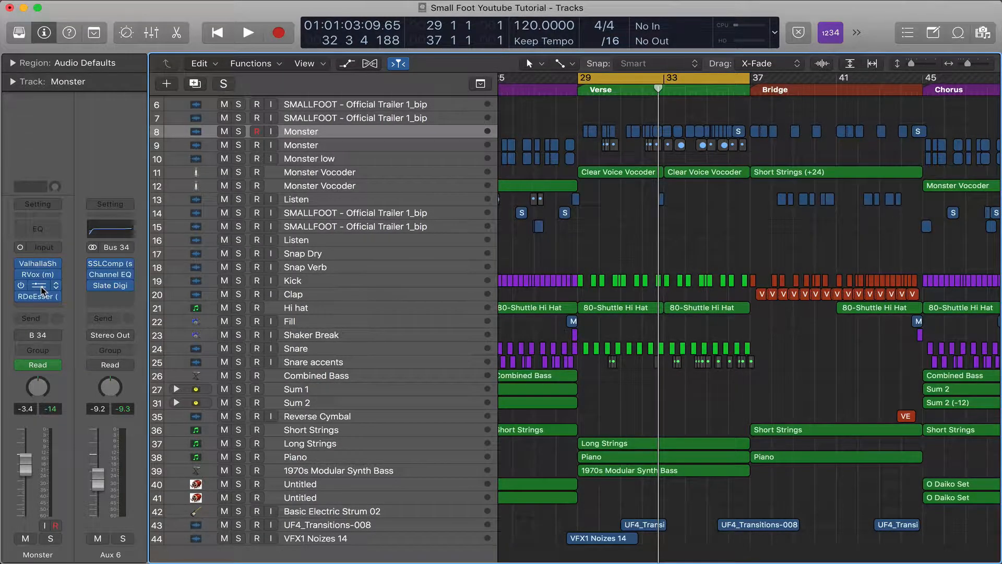
click(42, 287)
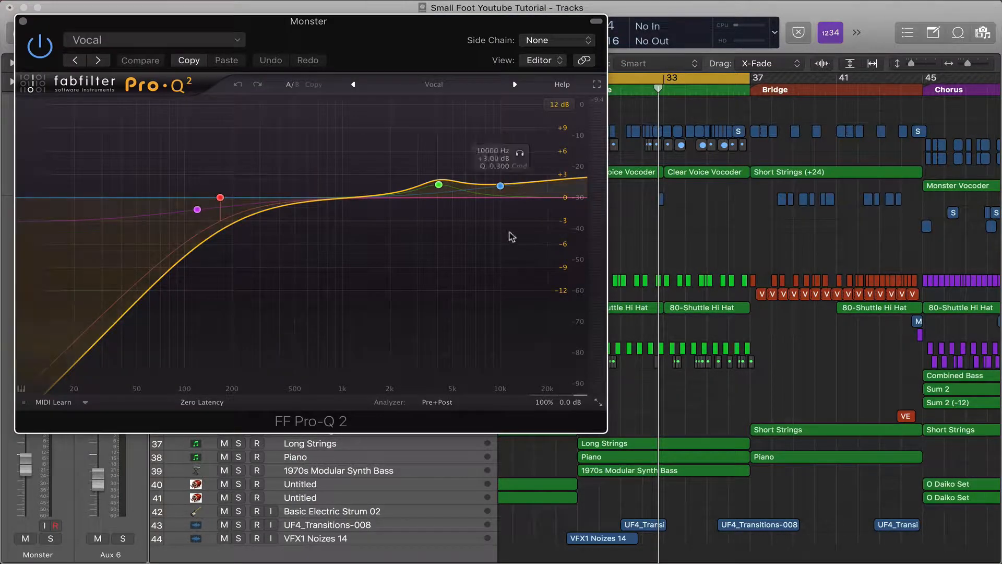
click(23, 22)
Step: Open the Monster track's RDeEsser, check its factory presets, and place its window clear of the channel strips
click(40, 297)
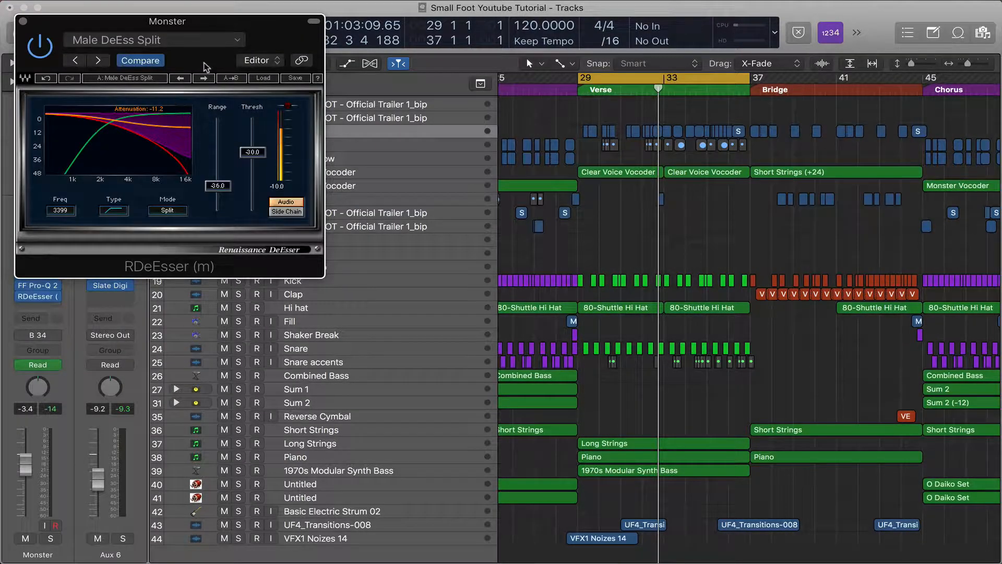
click(263, 78)
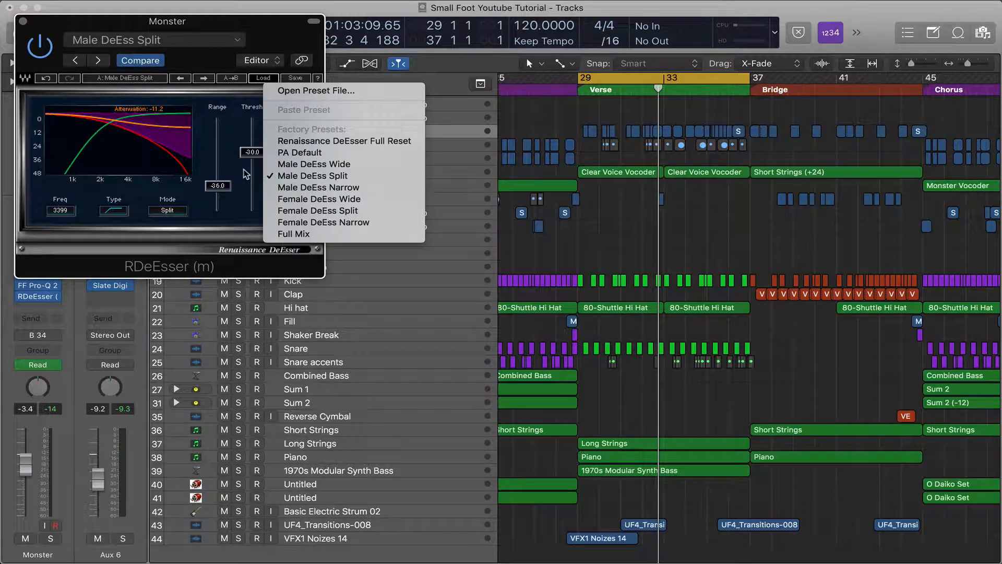
click(111, 26)
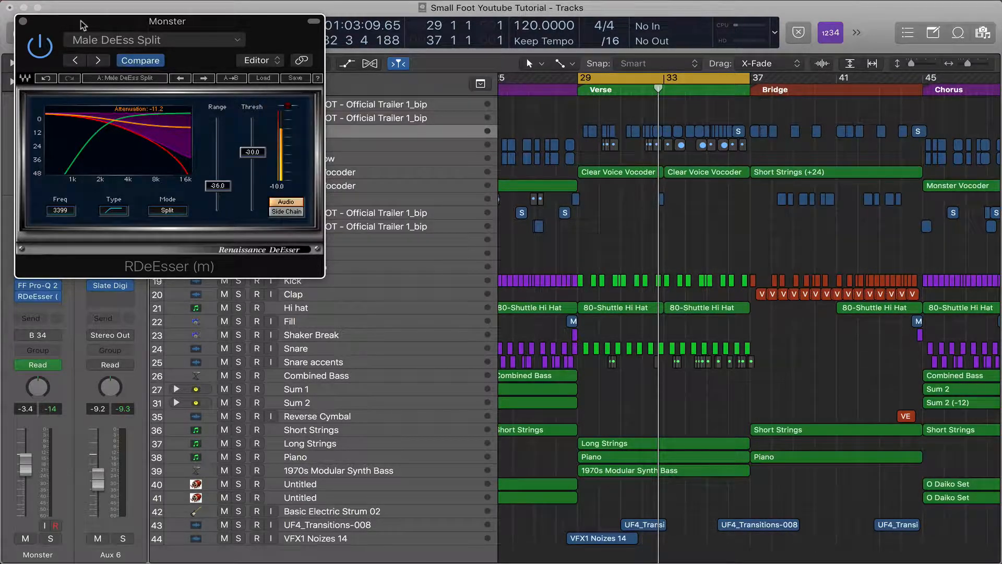
drag(109, 29, 303, 179)
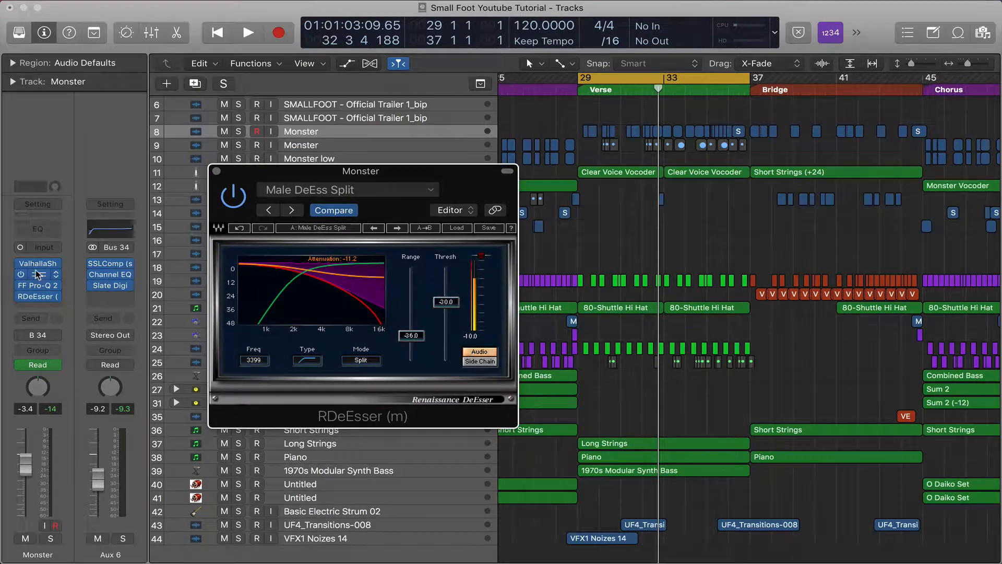
Step: Boost the FF Pro-Q 2 bell band near 4 kHz to about +7.4 dB and listen to the verse
click(43, 288)
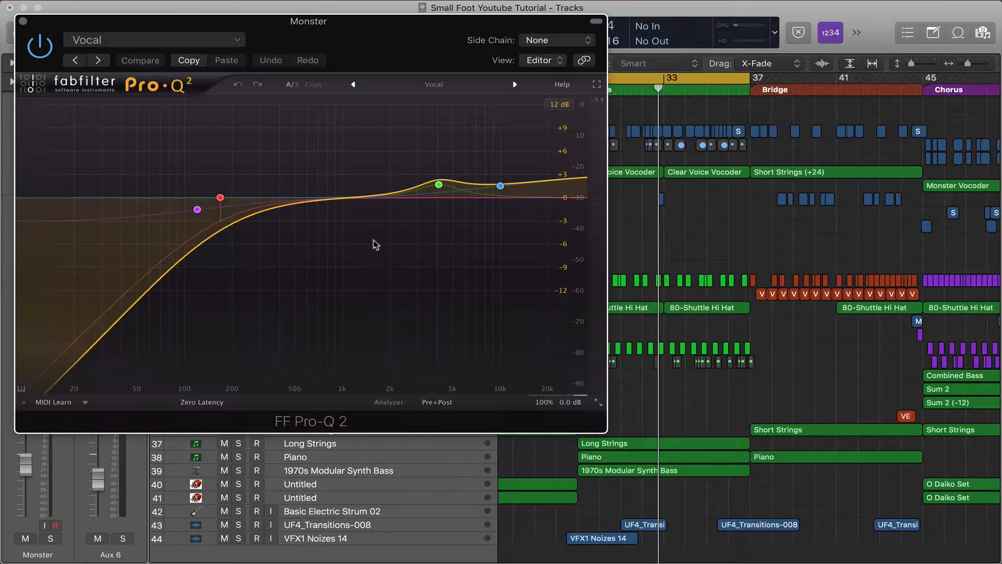
drag(439, 186, 439, 141)
key(XF86AudioRaiseVolume)
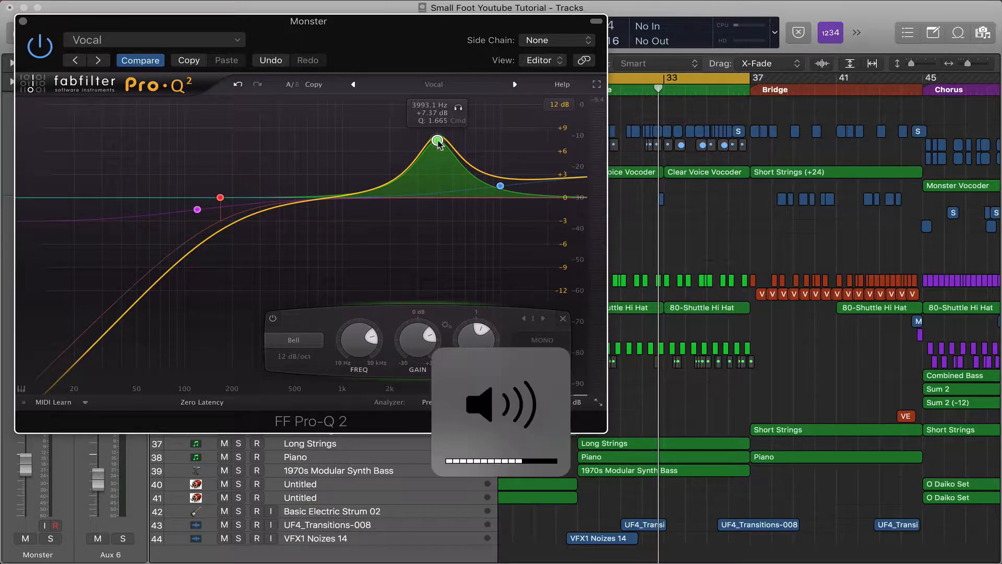
key(space)
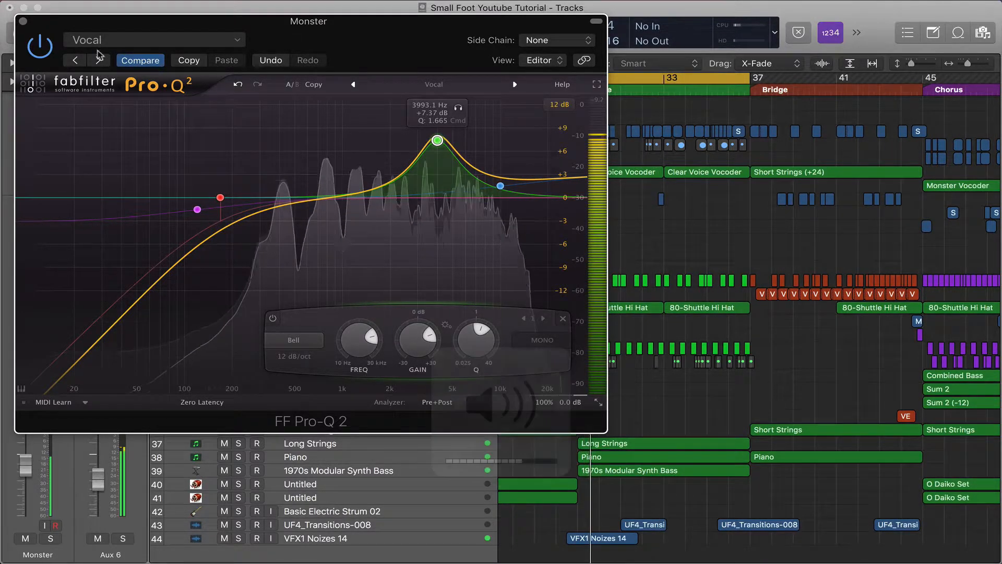
click(23, 21)
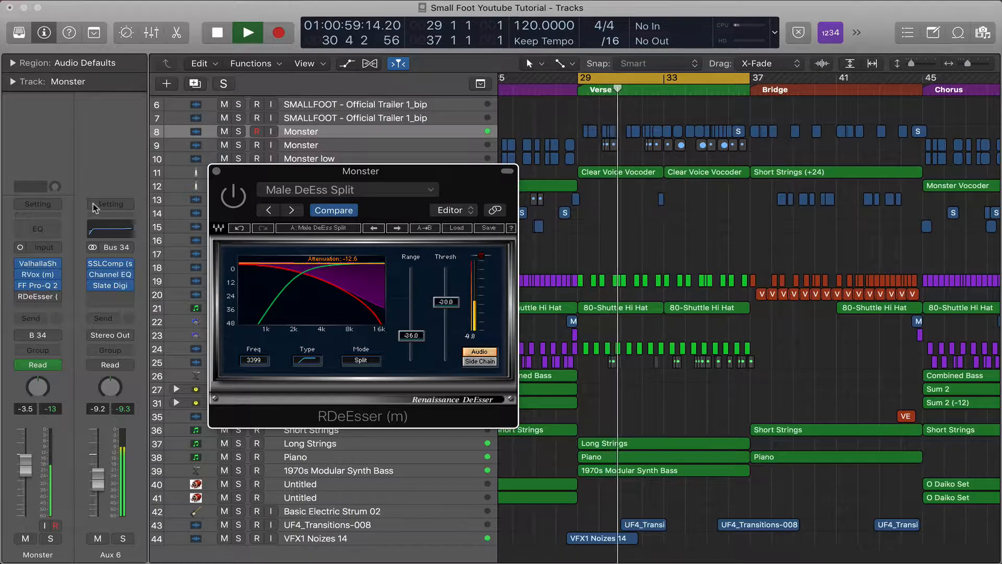
Step: Exaggerate FF Pro-Q 2's highs by pushing the high shelf to +30 dB near 8.7 kHz and sharply raising the bell band, and play the verse
click(40, 286)
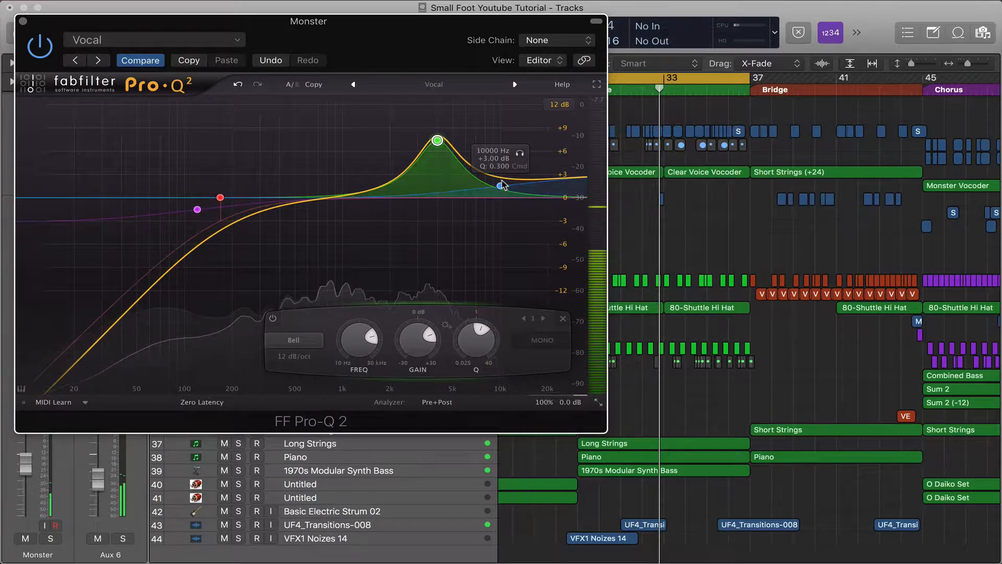
drag(500, 187, 499, 87)
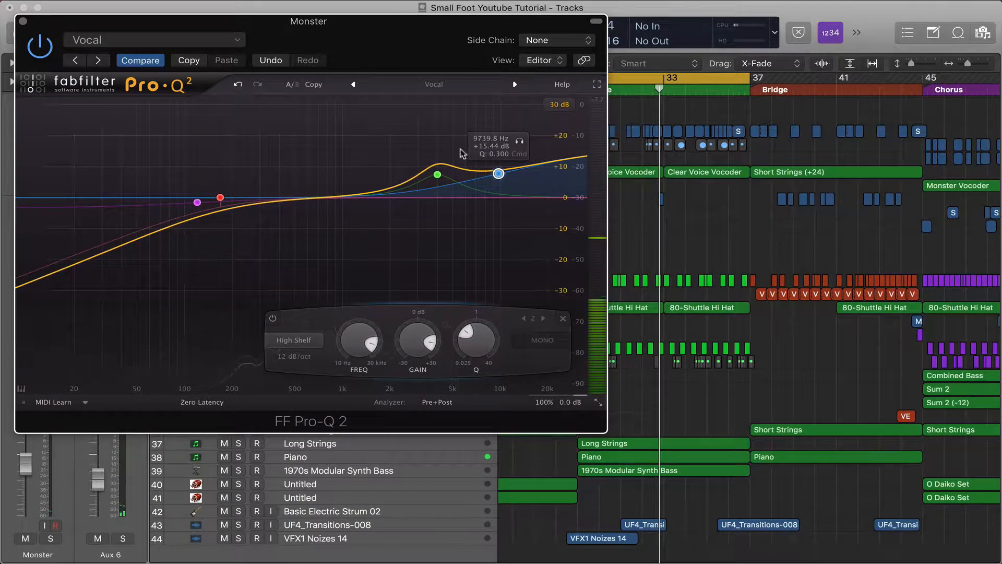
drag(438, 174, 434, 111)
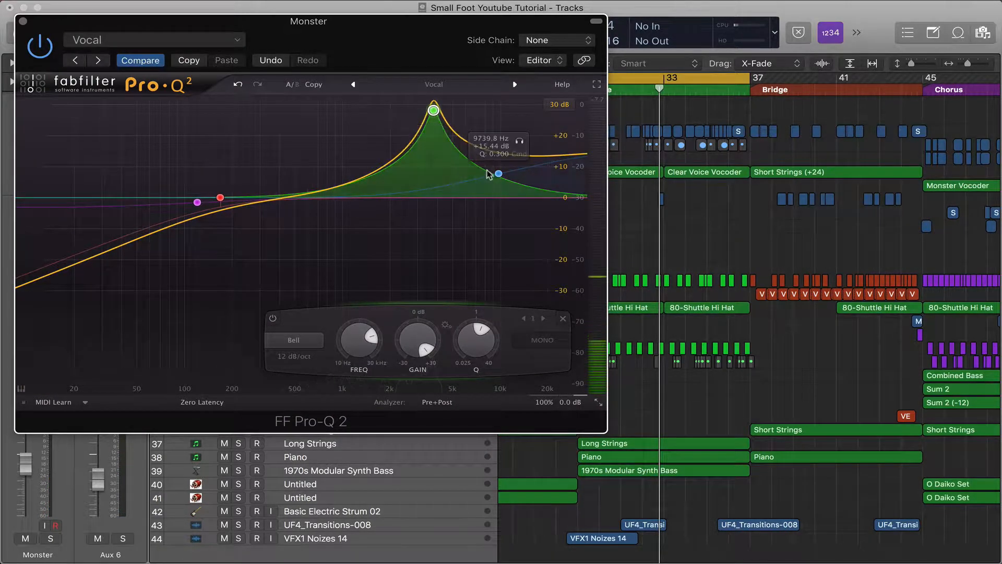
drag(499, 173, 489, 86)
key(space)
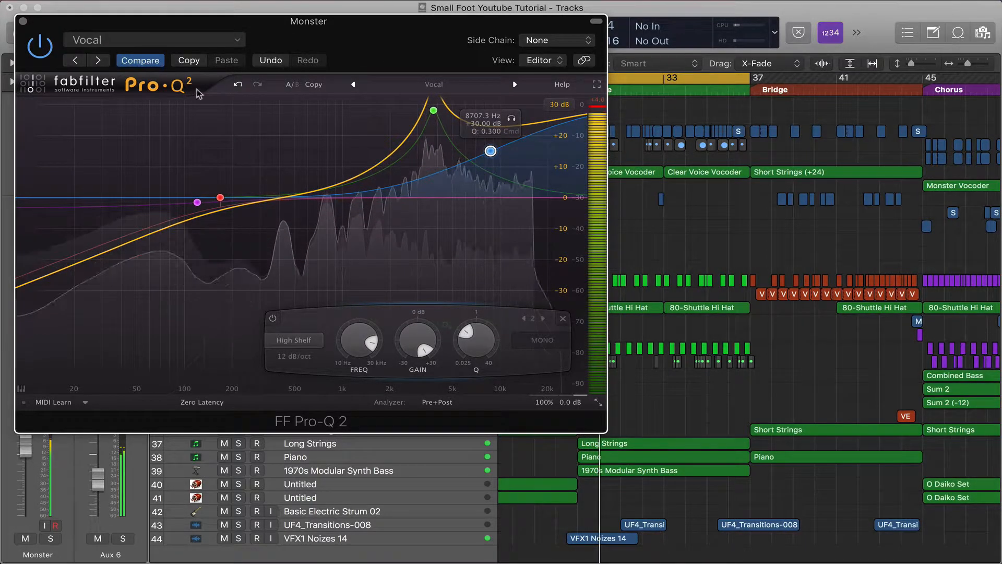
Step: Lower the FF Pro-Q 2 high shelf to about +10.9 dB, reduce the bell band's boost, and check the RVox settings
drag(492, 155, 494, 215)
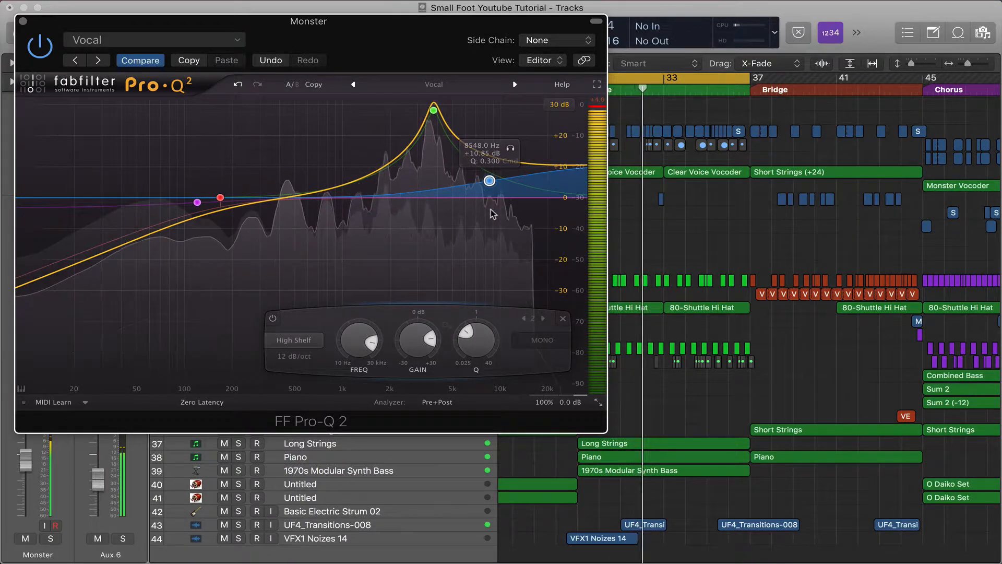
drag(434, 110, 433, 136)
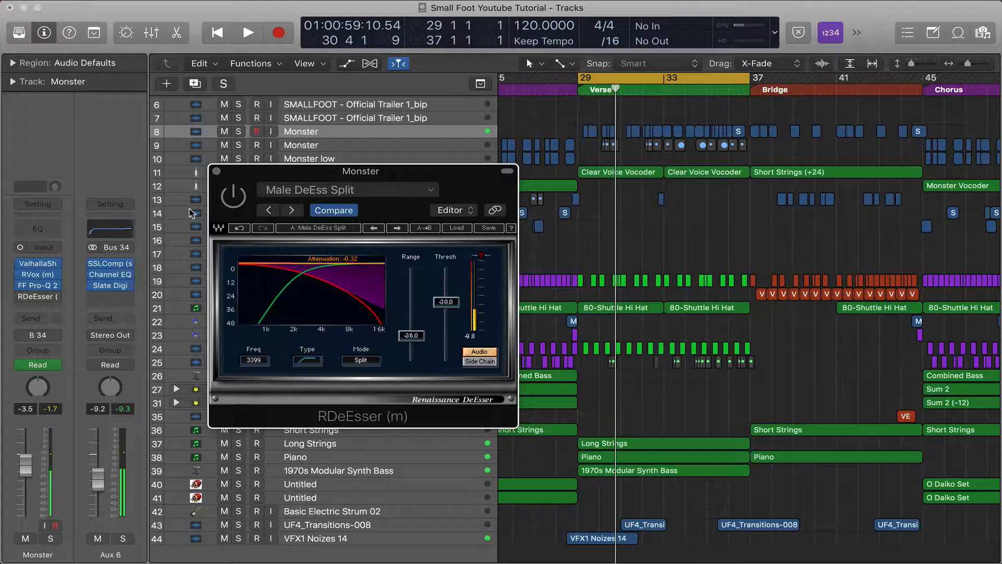
click(38, 276)
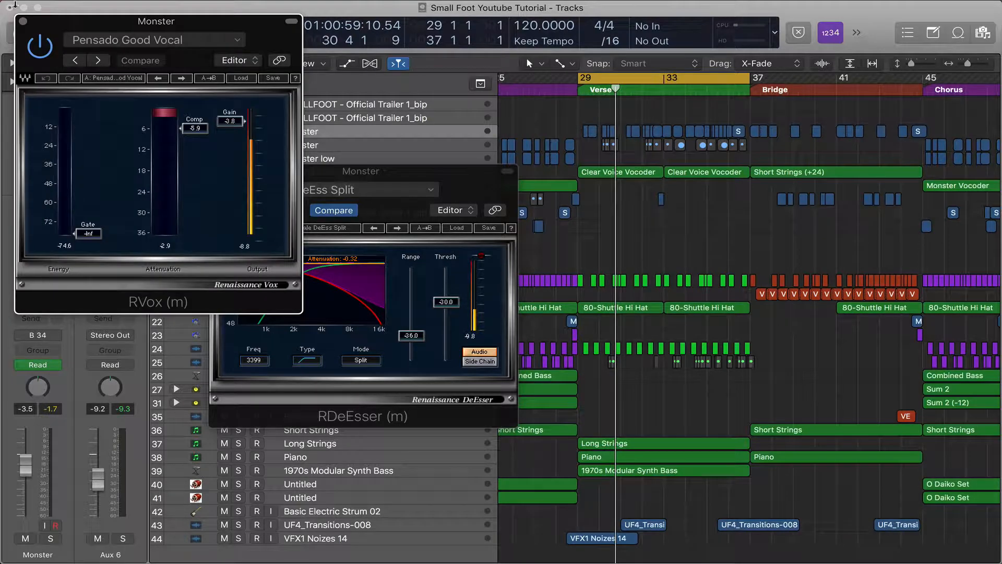
click(24, 22)
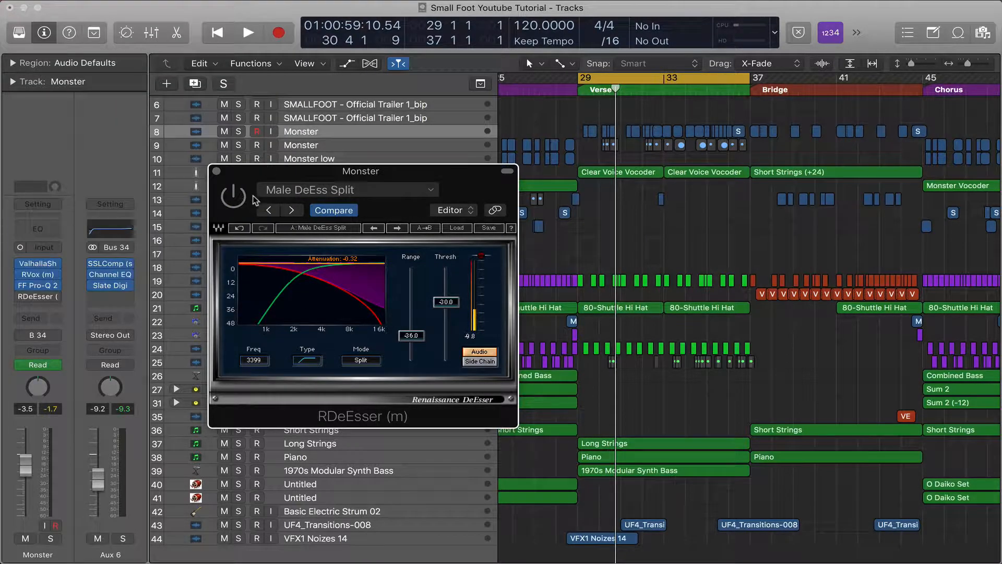
Step: Re-enable the Monster track's RDeEsser and raise its threshold to -22.6 while listening to the verse
click(21, 296)
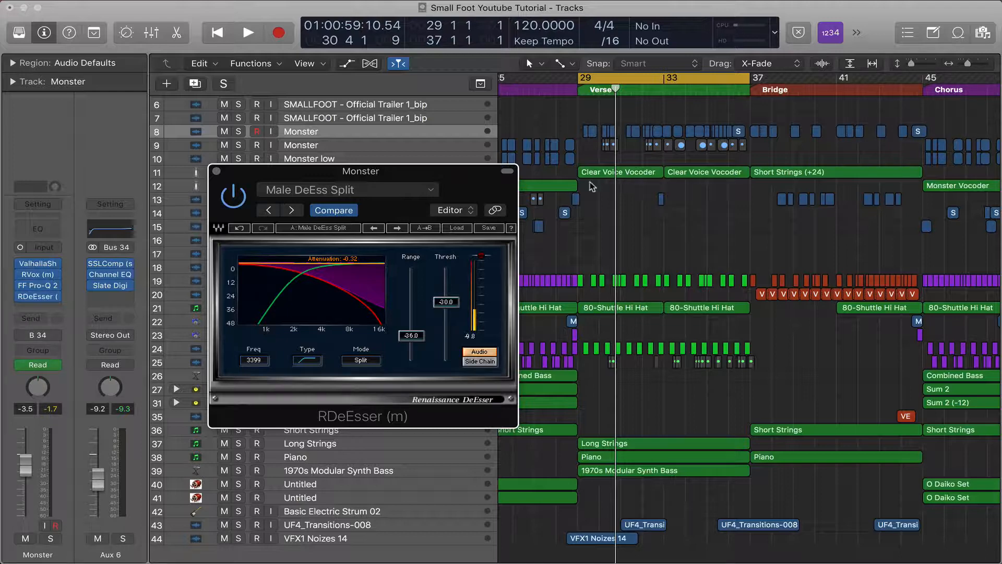
key(XF86AudioRaiseVolume)
key(space)
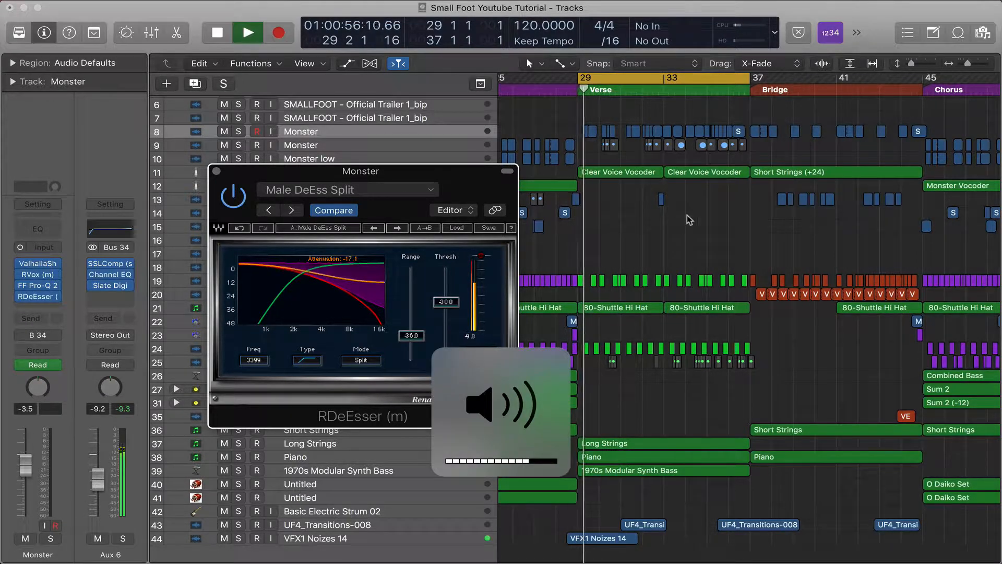
mouse_move(449, 302)
mouse_down()
mouse_move(448, 272)
mouse_move(448, 294)
mouse_up()
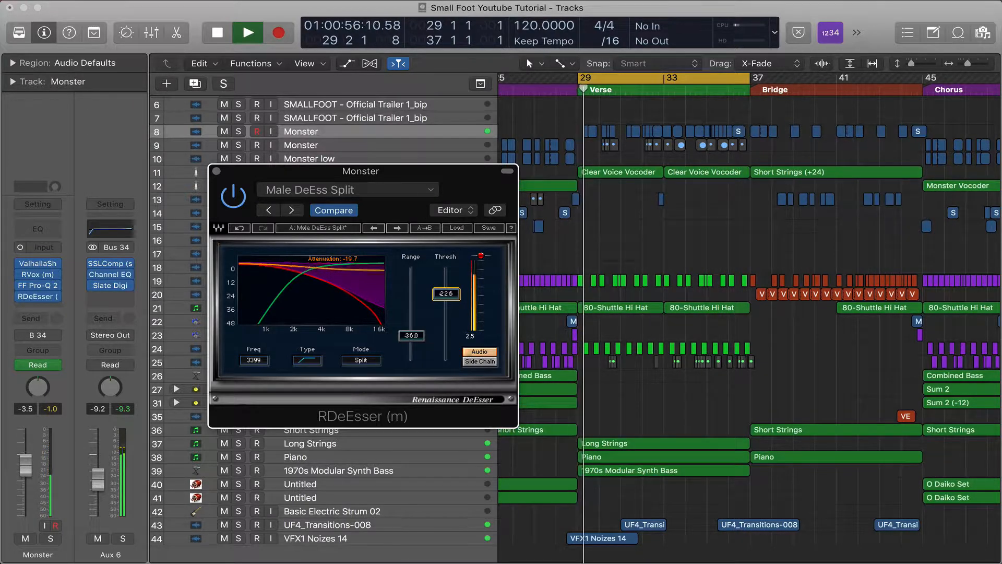
key(space)
key(XF86AudioMute)
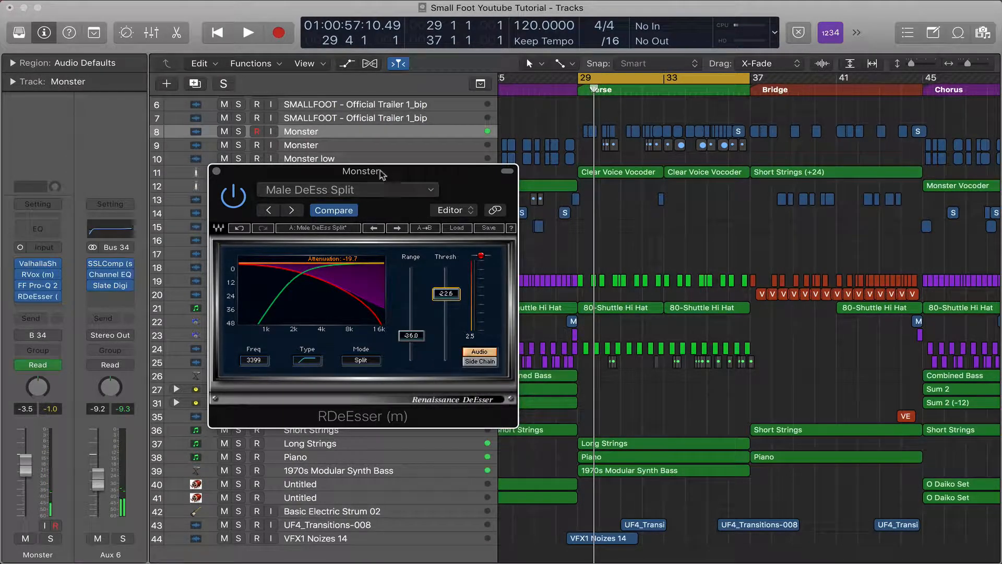
Step: Move FF Pro-Q 2 above RVox in the Monster track's insert chain
drag(382, 173, 349, 146)
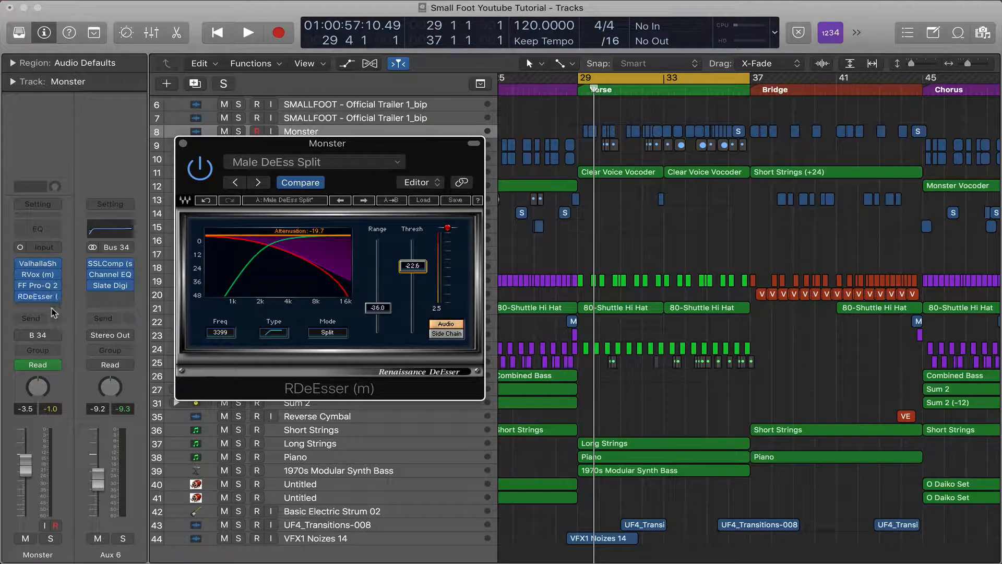
mouse_move(38, 288)
drag(48, 271, 47, 274)
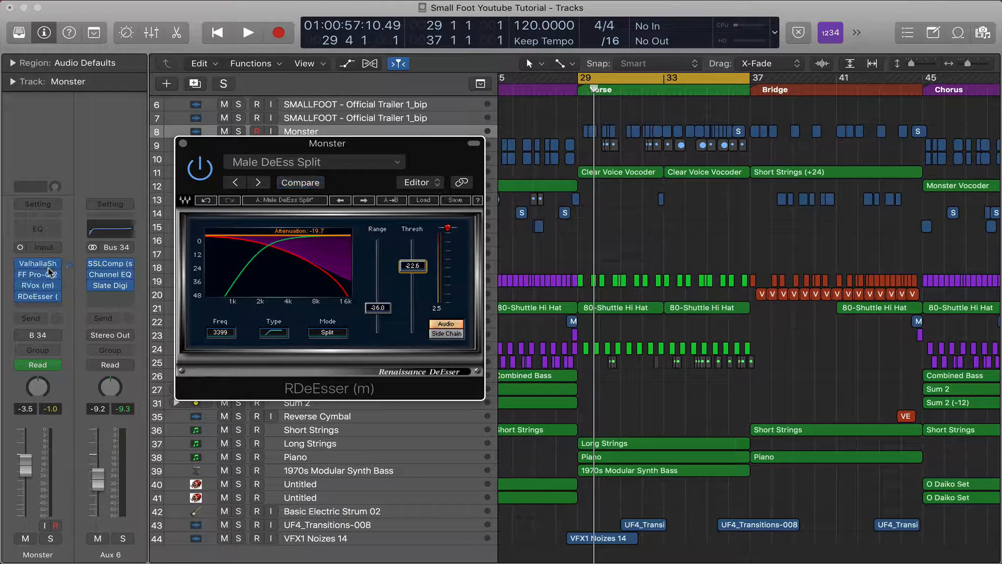
Step: Compare the verse playback with the RDeEsser bypassed and active
click(195, 178)
key(XF86AudioRaiseVolume)
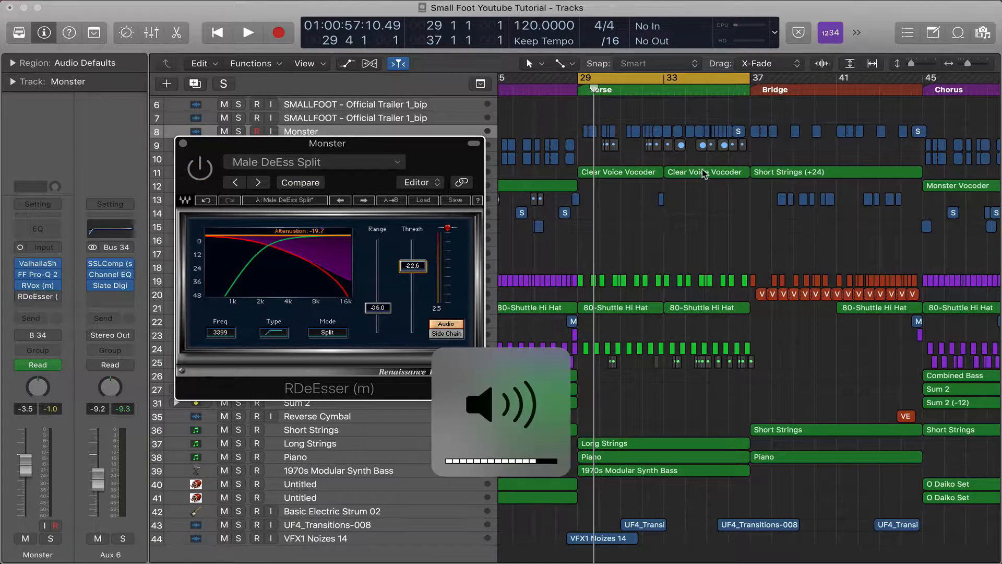
key(space)
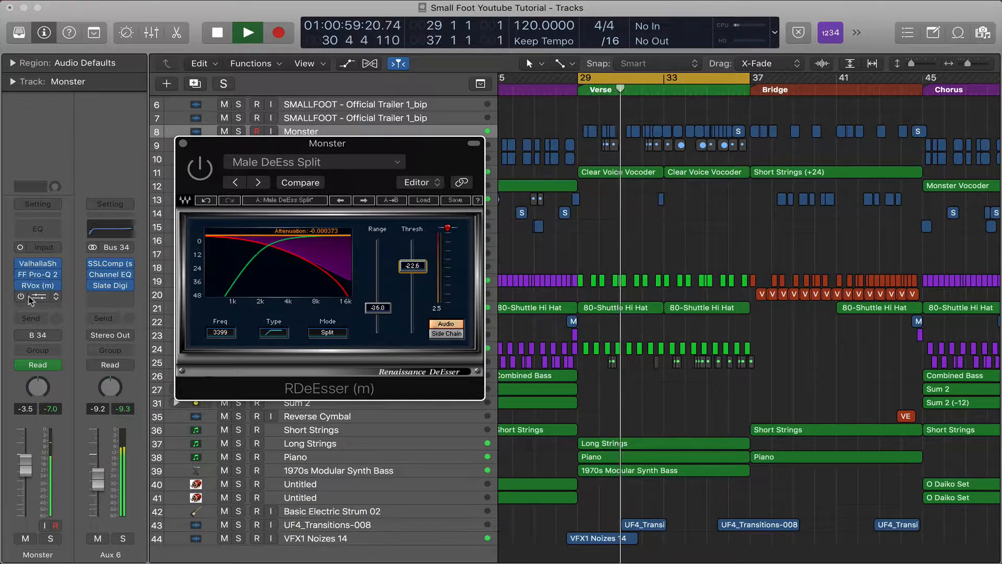
click(21, 296)
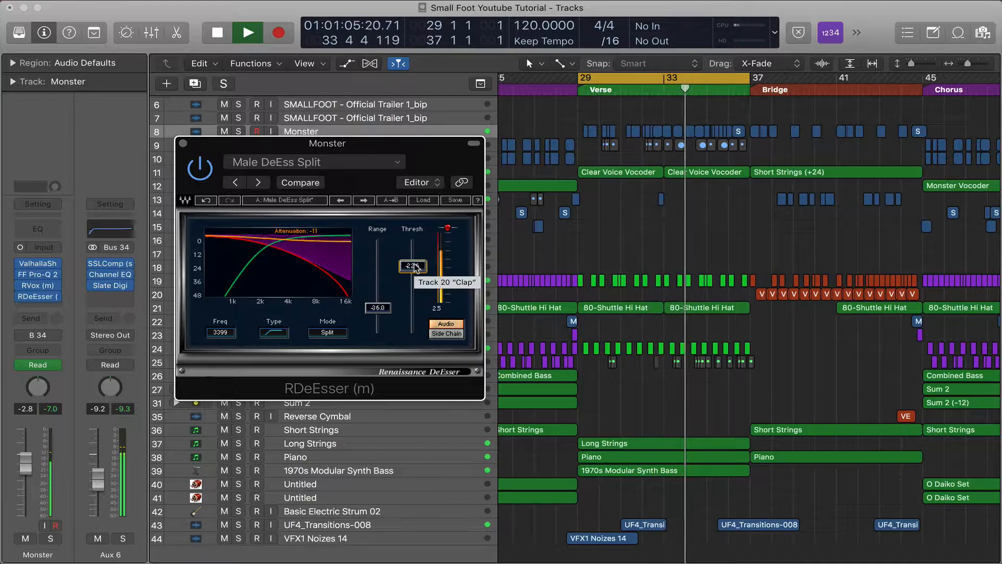
Step: Set the RDeEsser threshold to -24.5, stop playback, and move the plug-in window away from the channel strips
drag(416, 268, 416, 271)
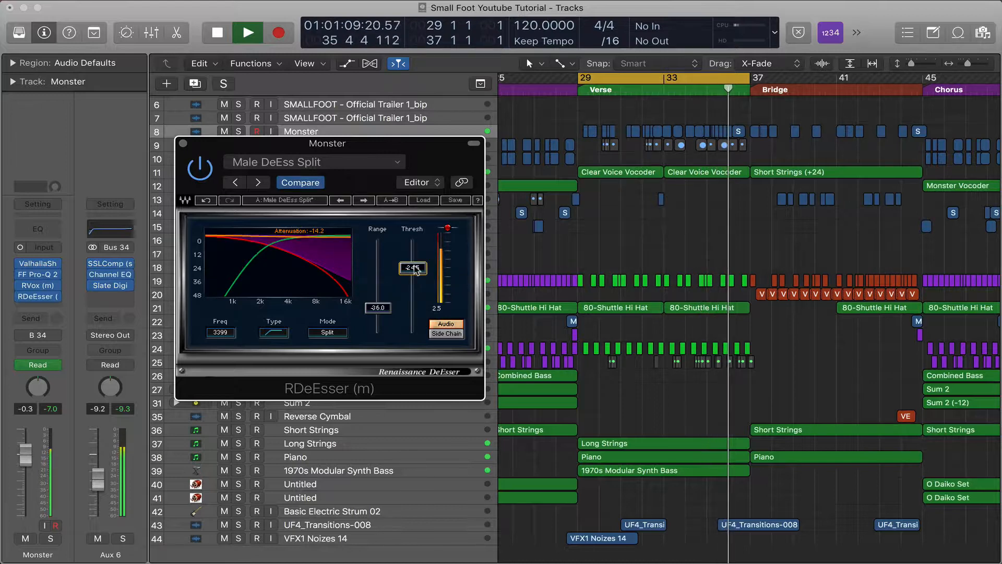
key(space)
key(XF86AudioMute)
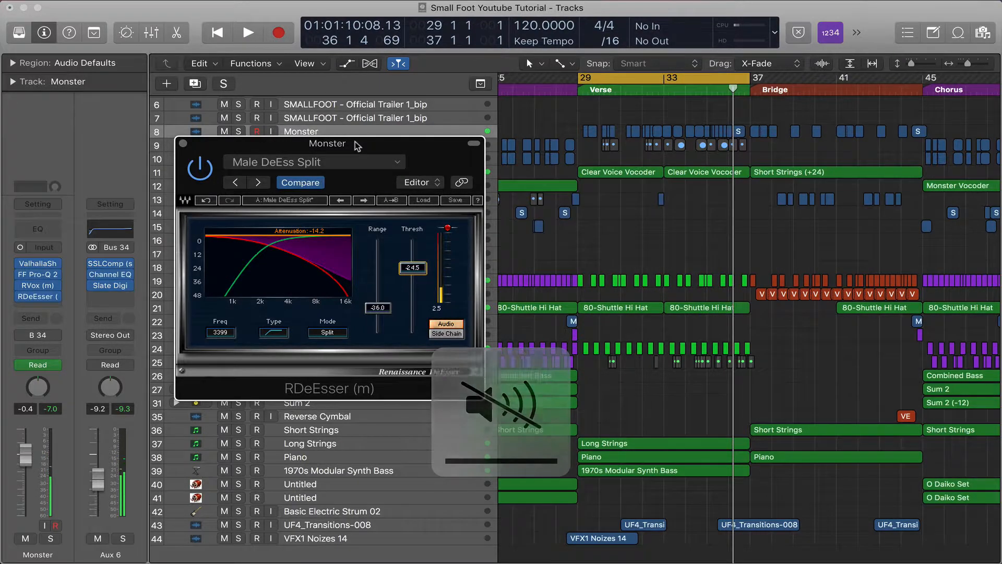
drag(357, 146, 434, 158)
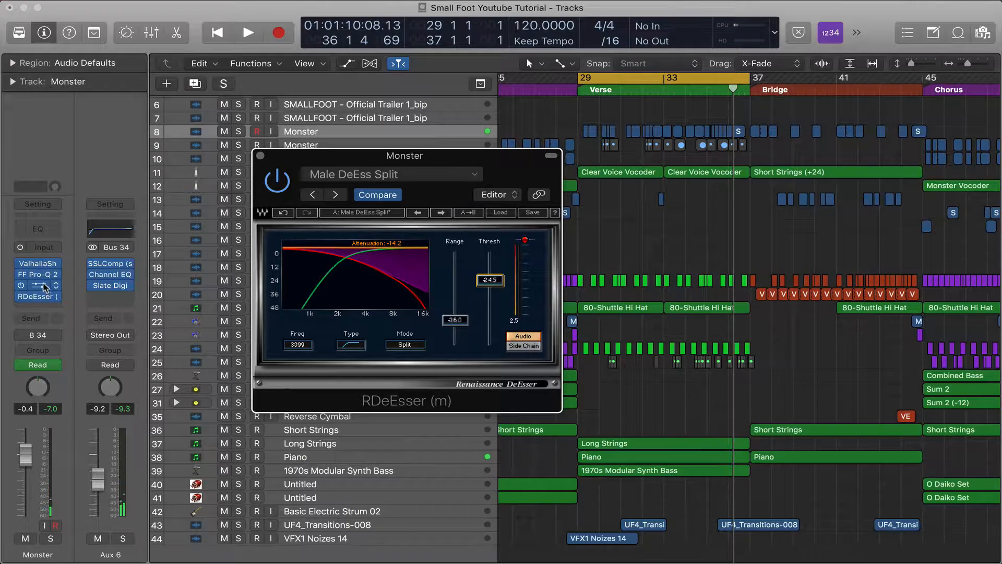
Step: Reorder the Monster track's inserts so RDeEsser sits between FF Pro-Q 2 and RVox
drag(45, 278, 51, 274)
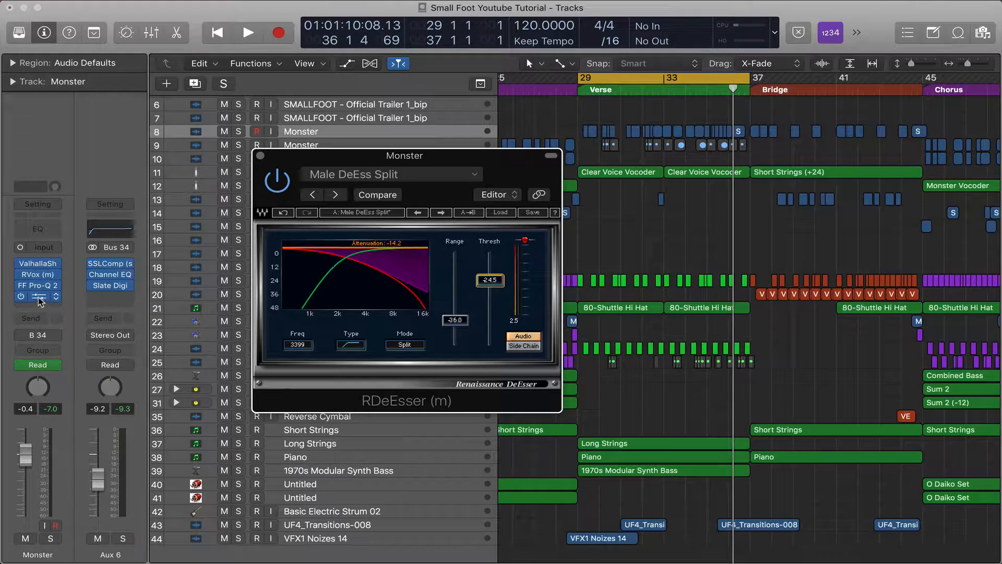
drag(39, 301, 57, 310)
mouse_move(39, 278)
mouse_down()
mouse_move(40, 267)
mouse_move(54, 282)
mouse_up()
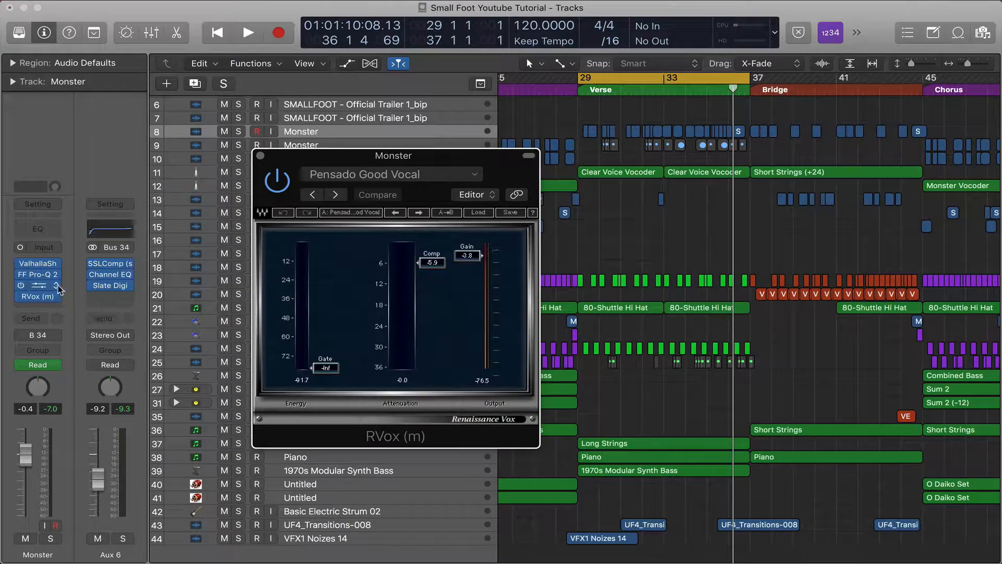
Step: Open the Monster track's RDeEsser, set its threshold to 0.0, play the verse and close the RVox window
click(45, 286)
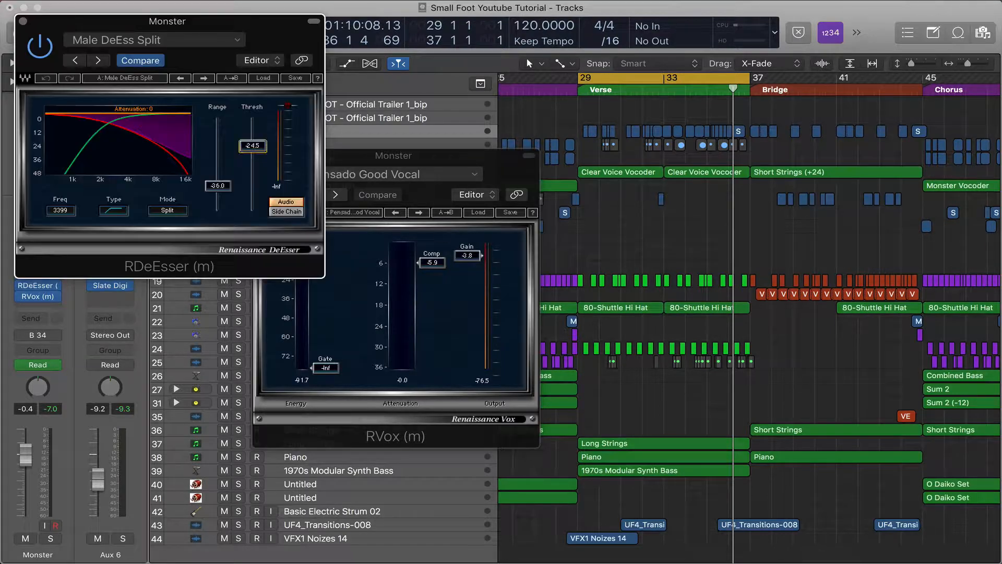
drag(253, 146, 252, 120)
key(XF86AudioRaiseVolume)
key(space)
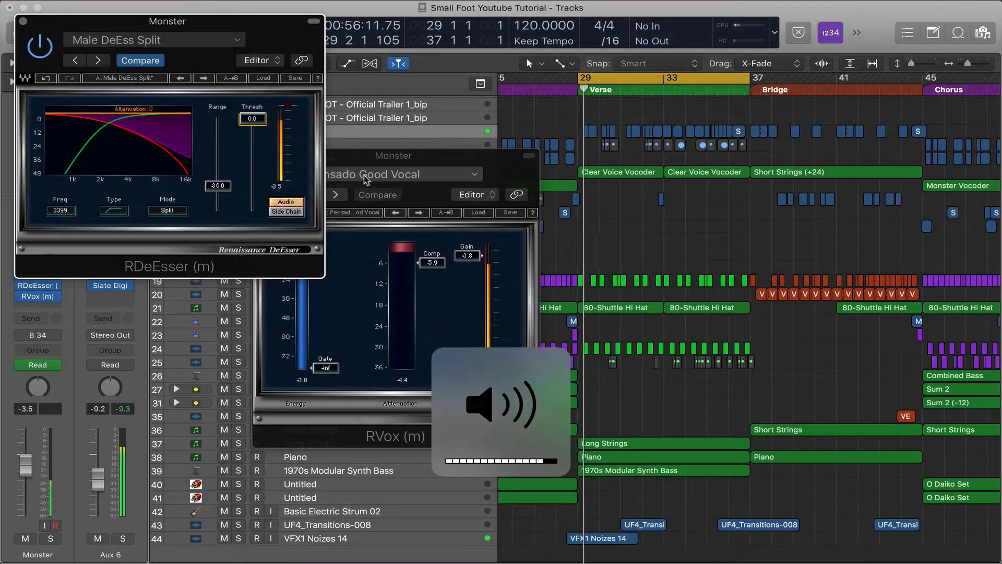
drag(356, 157, 453, 252)
click(366, 248)
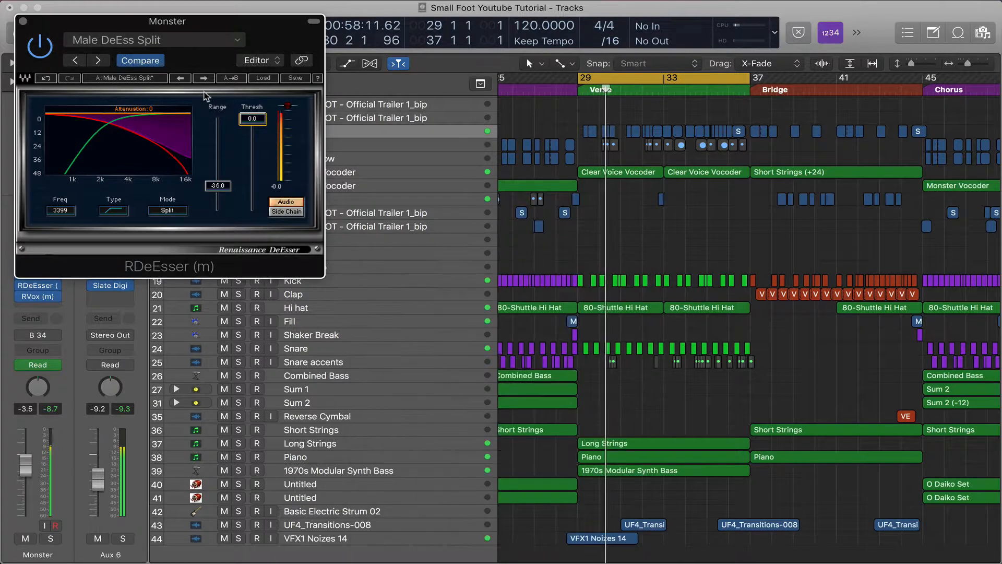
Step: Lower the RDeEsser threshold to -25.2 during playback, then stop the verse and mute the system sound
drag(253, 121, 253, 146)
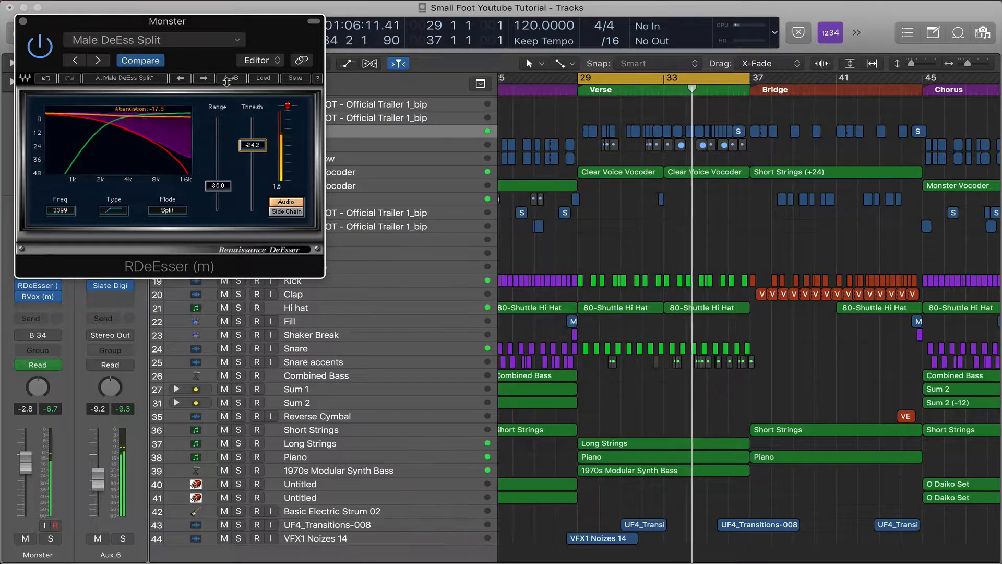
drag(168, 24, 361, 133)
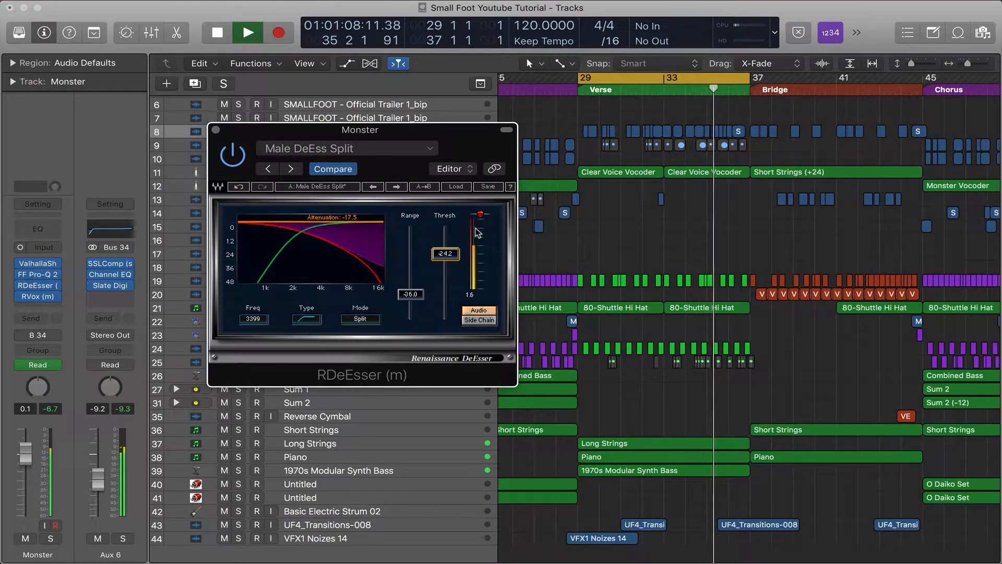
drag(446, 253, 445, 255)
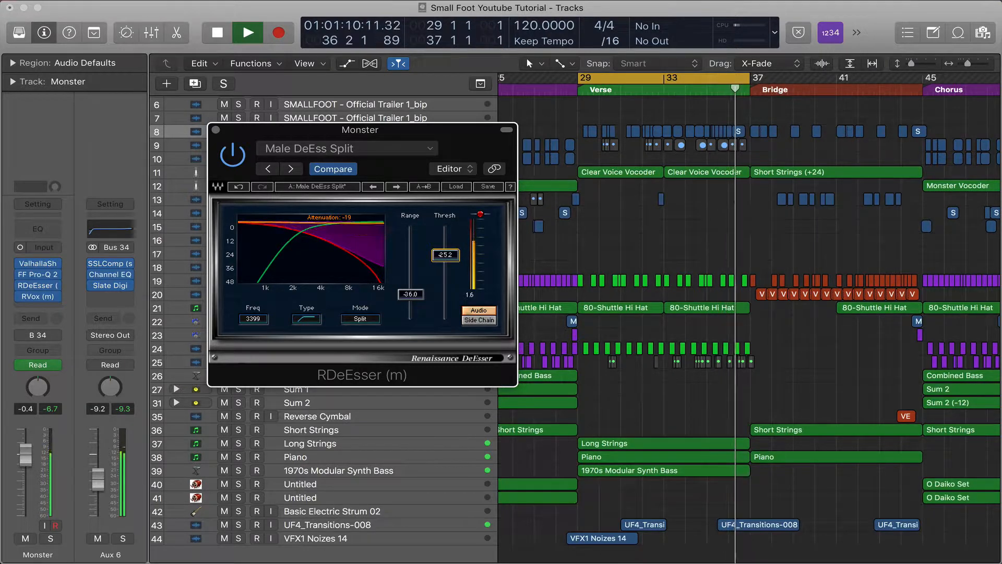
key(space)
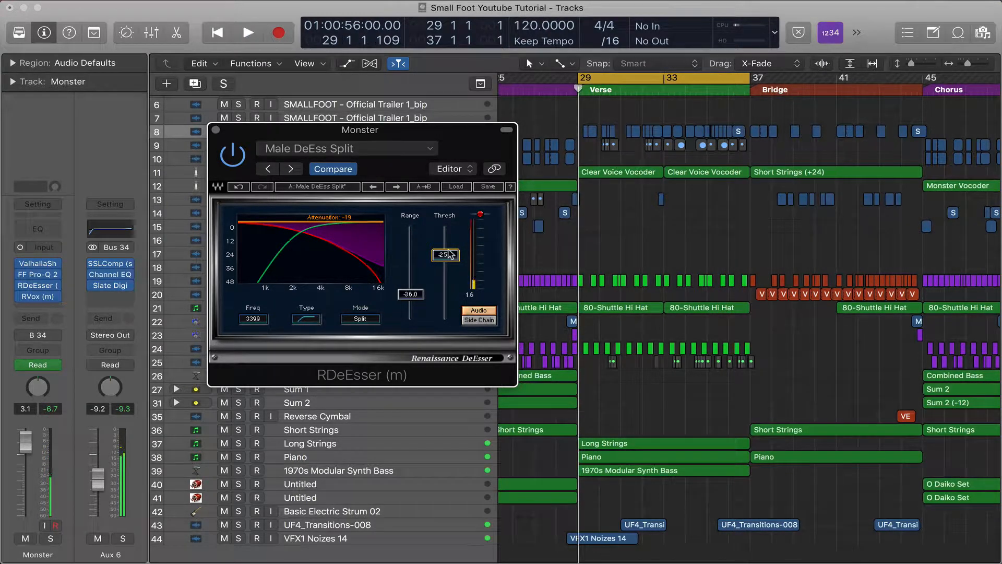
key(XF86AudioMute)
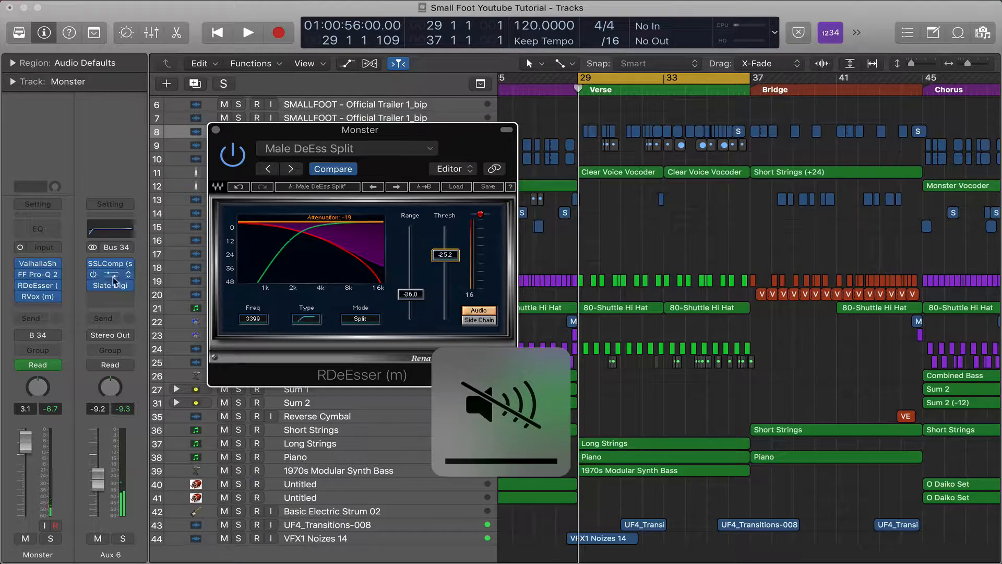
Step: Move RDeEsser below RVox to the end of the Monster track's insert chain
mouse_move(47, 279)
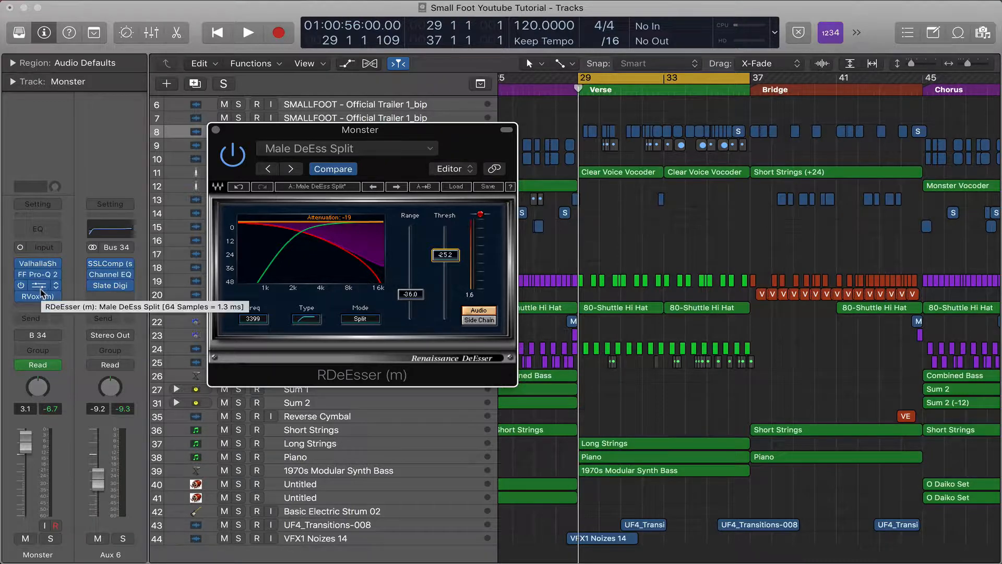
drag(38, 288, 43, 308)
mouse_move(44, 292)
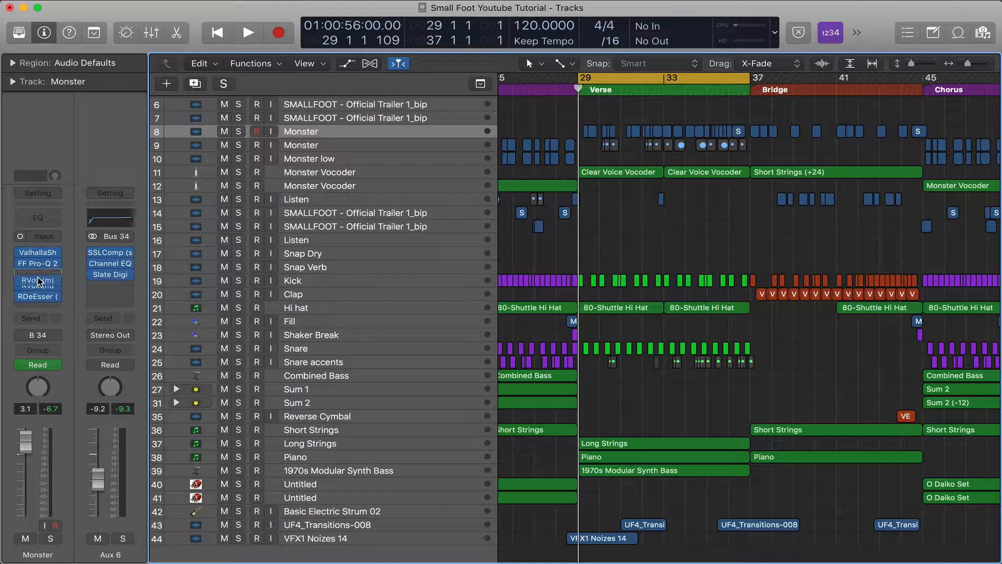
drag(37, 281, 44, 278)
mouse_move(39, 300)
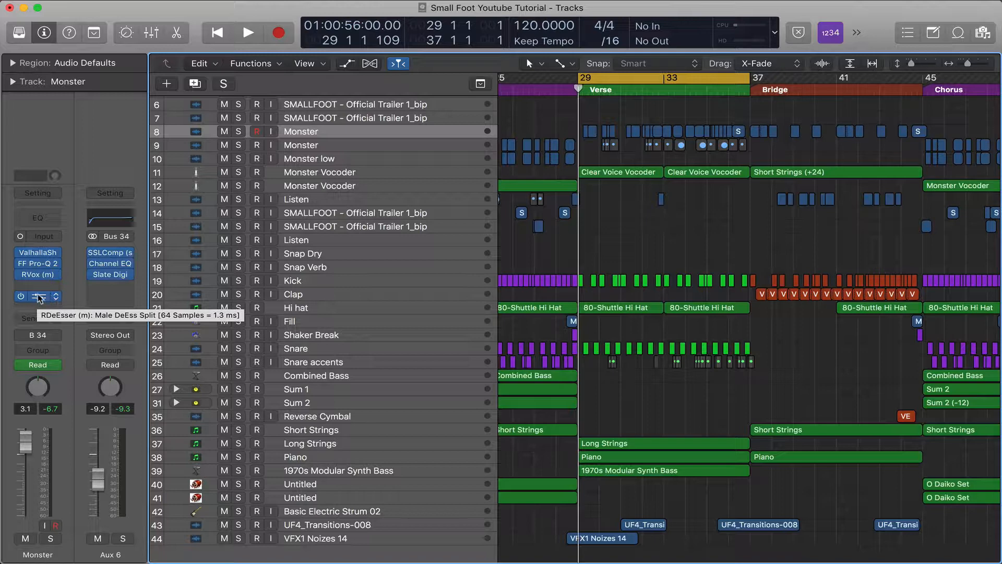
mouse_move(37, 296)
mouse_down()
mouse_move(36, 286)
mouse_move(42, 297)
mouse_up()
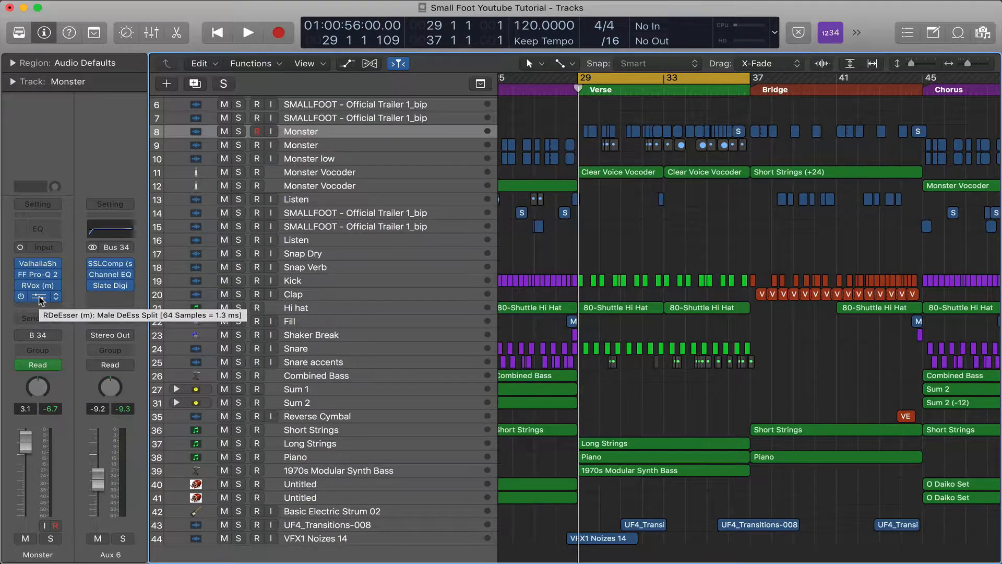